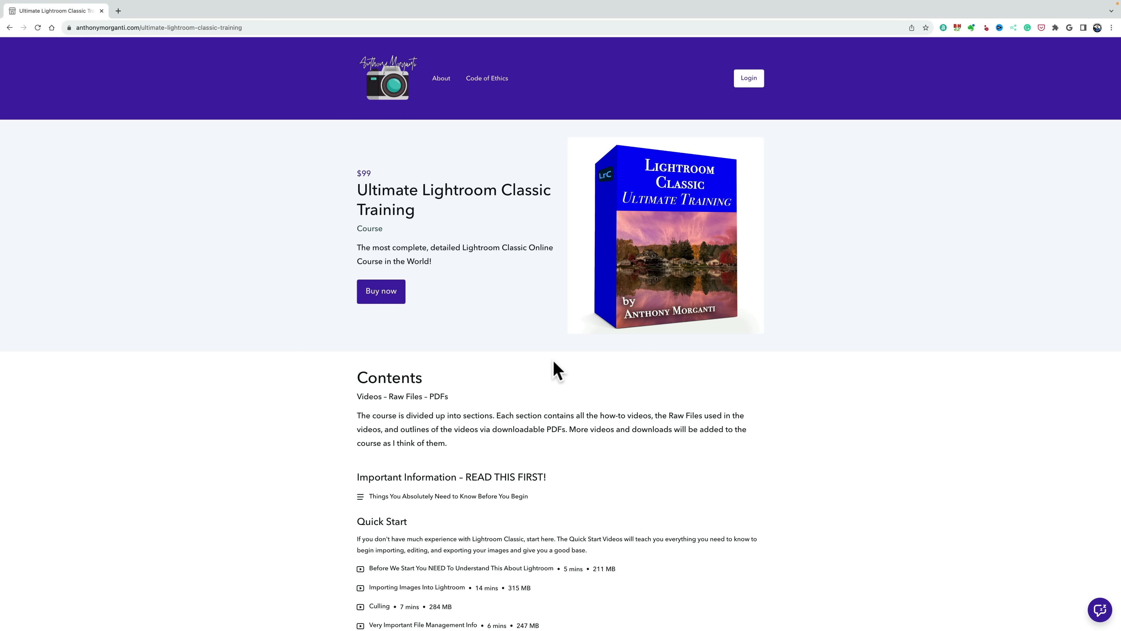
# Review the Ultimate Lightroom Classic Training course contents from the introduction down to the Masking section.
pyautogui.scroll(-1, 557, 370)
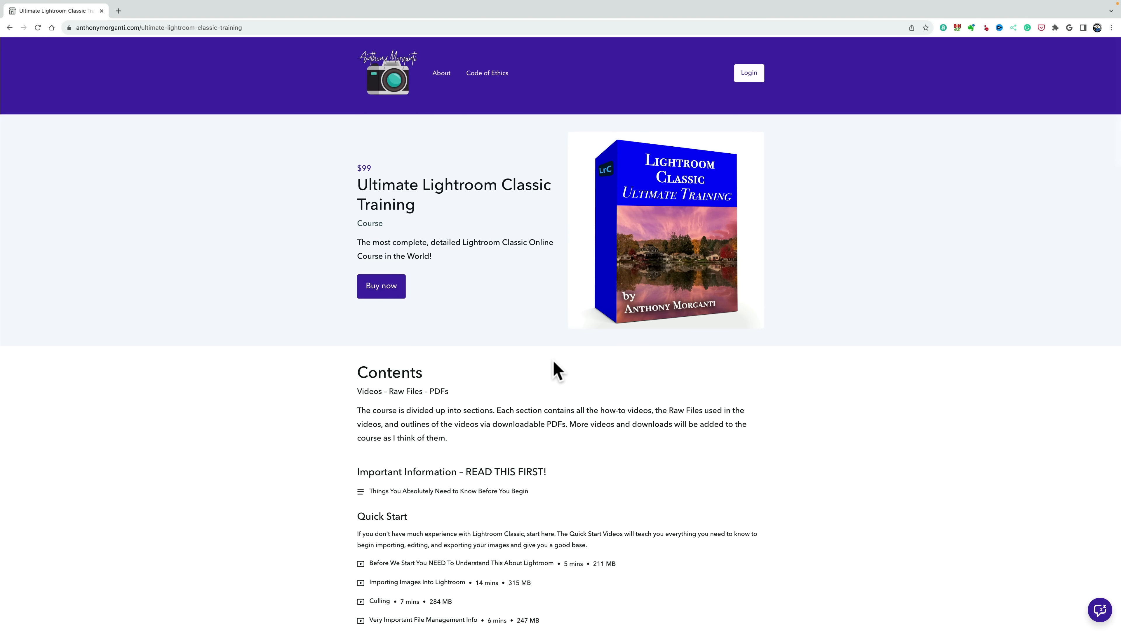
pyautogui.scroll(-3, 558, 371)
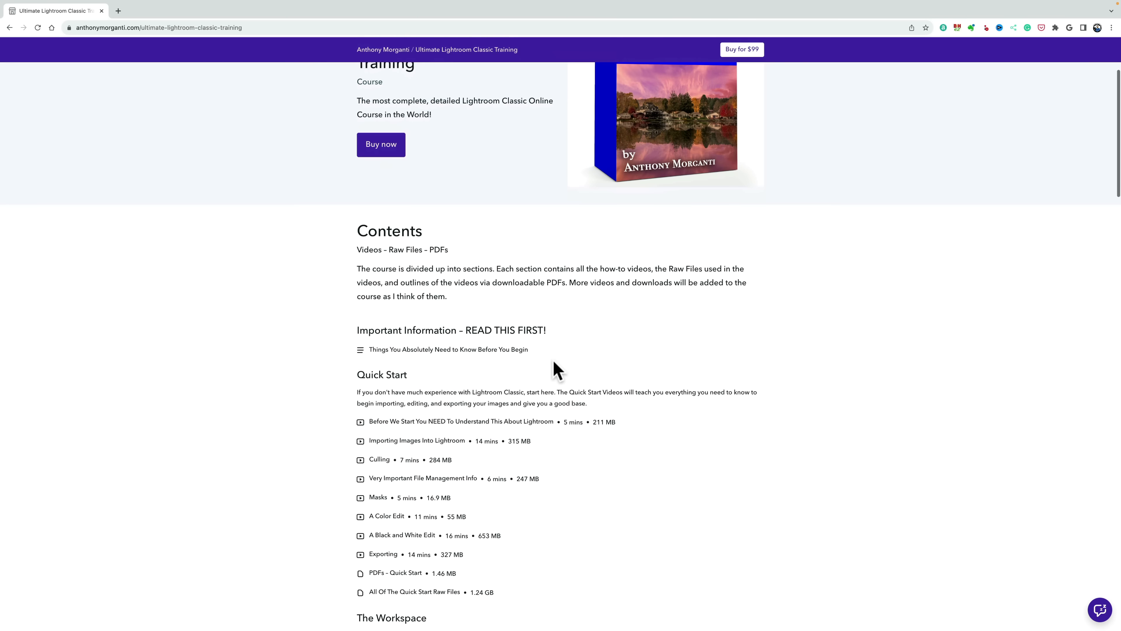
pyautogui.scroll(-2, 558, 370)
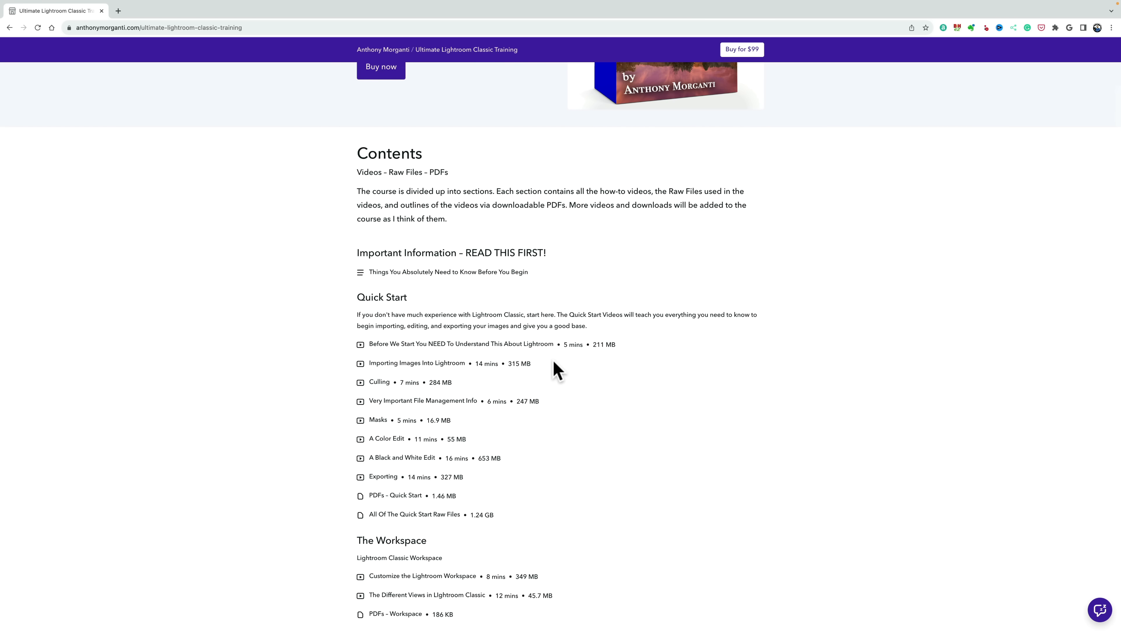
pyautogui.scroll(-1, 557, 370)
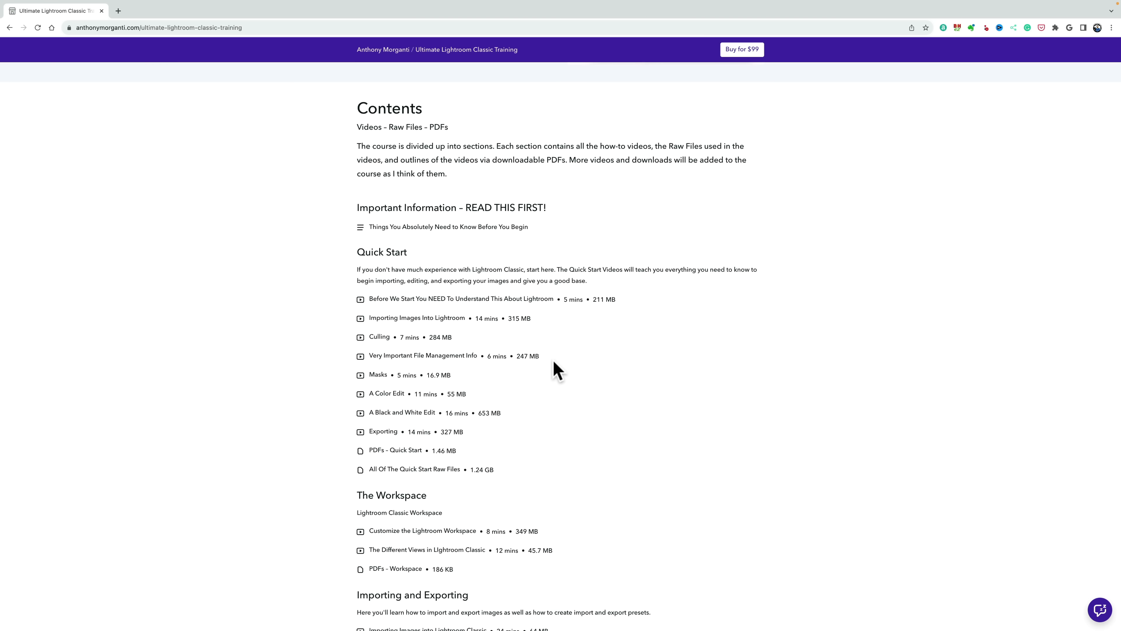
pyautogui.scroll(-6, 557, 370)
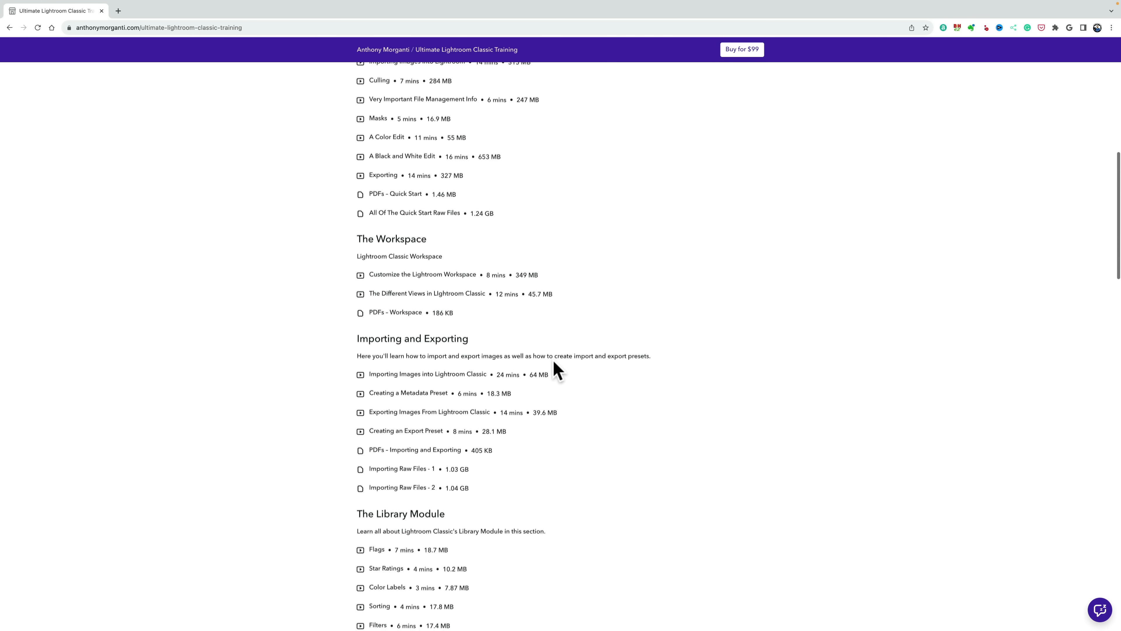
pyautogui.scroll(-2, 557, 371)
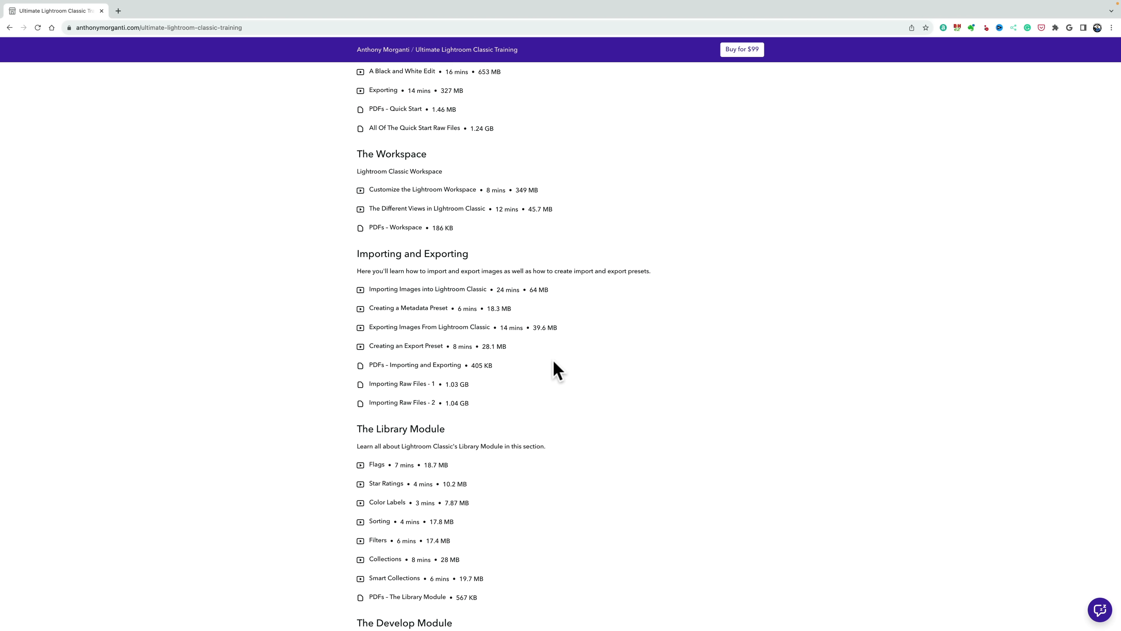
pyautogui.scroll(-4, 558, 370)
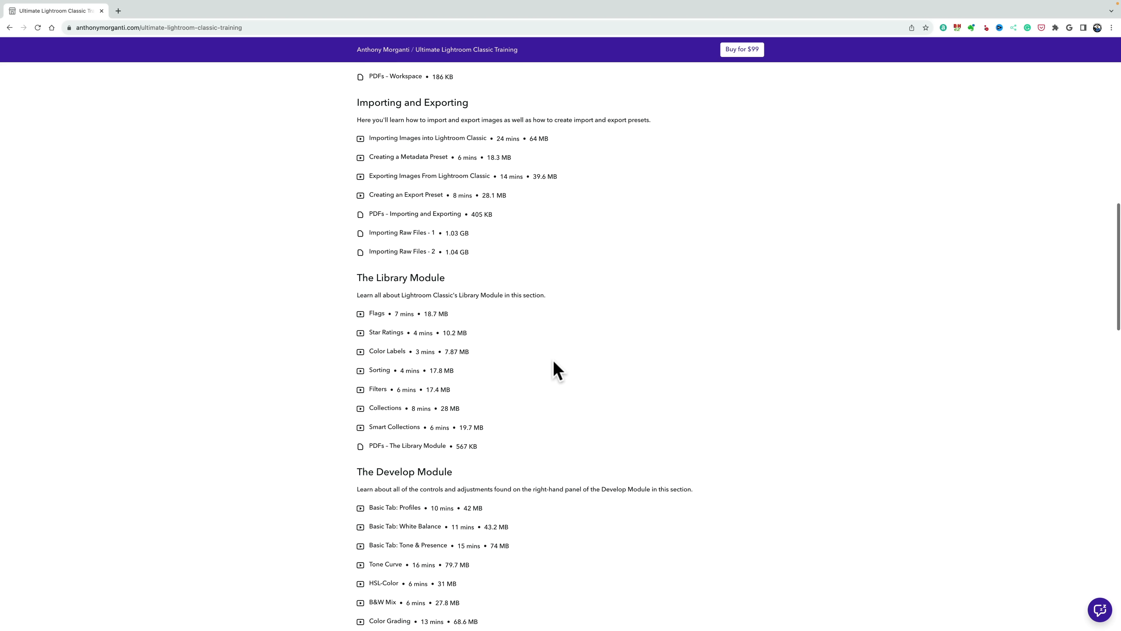
pyautogui.scroll(-1, 557, 371)
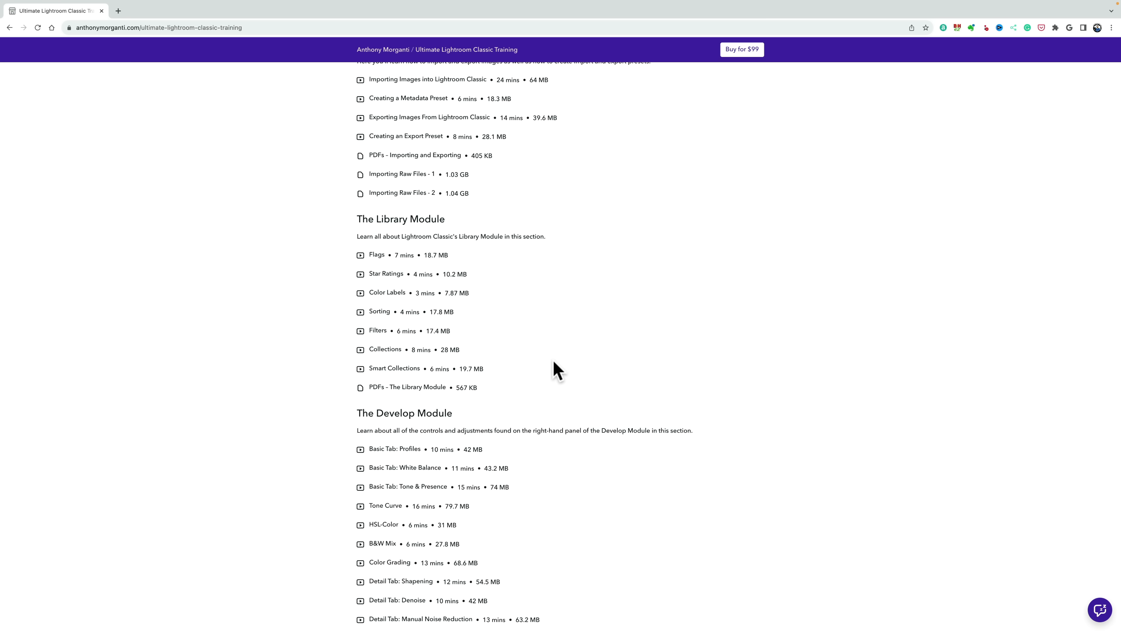
pyautogui.scroll(-5, 557, 370)
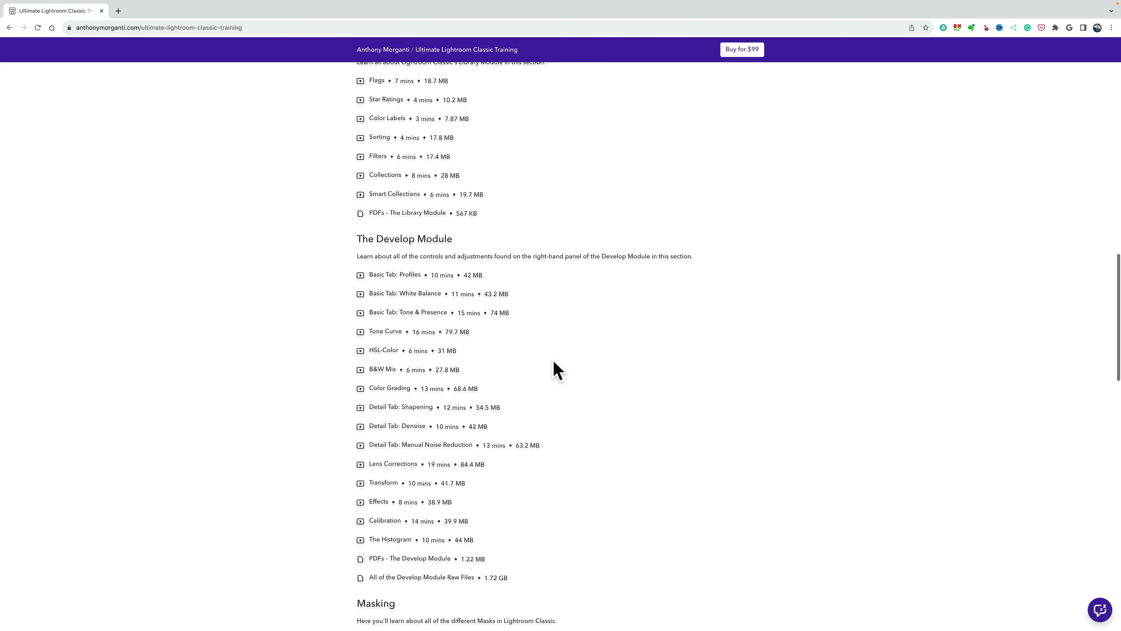
pyautogui.scroll(-7, 557, 370)
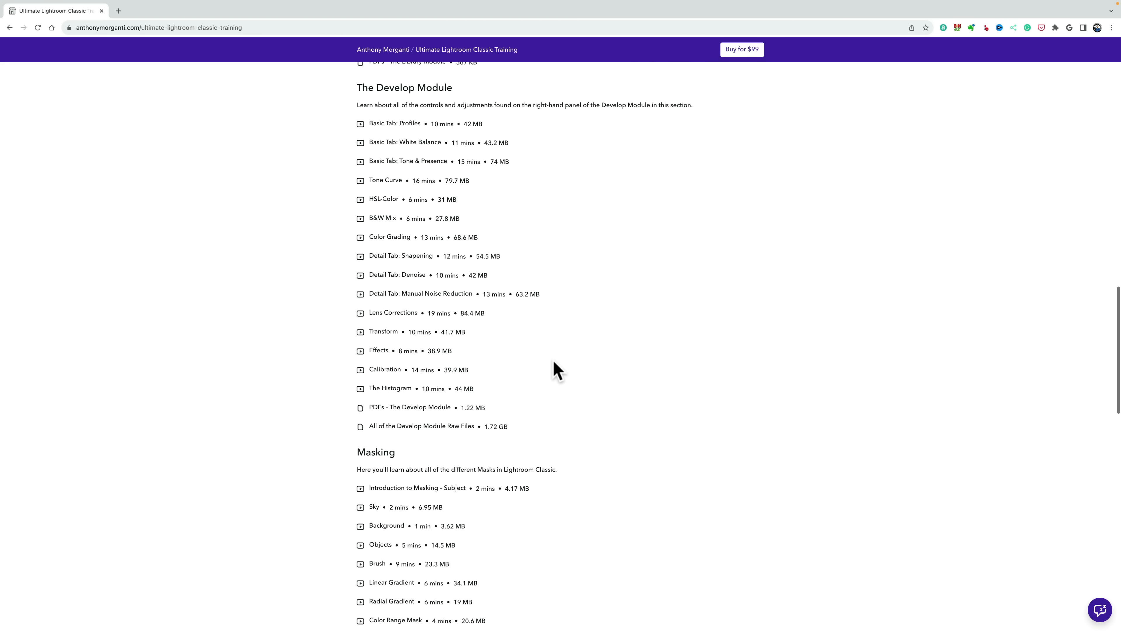
pyautogui.scroll(-1, 557, 371)
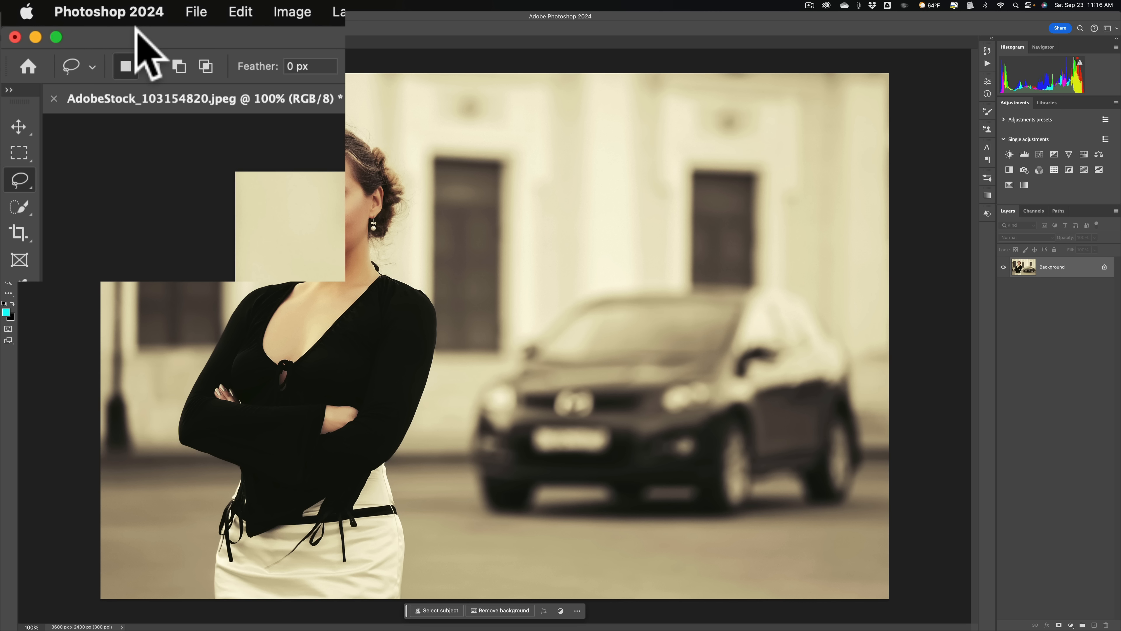
# Check the installed Photoshop version in the program's About window, and close the window.
pyautogui.click(112, 18)
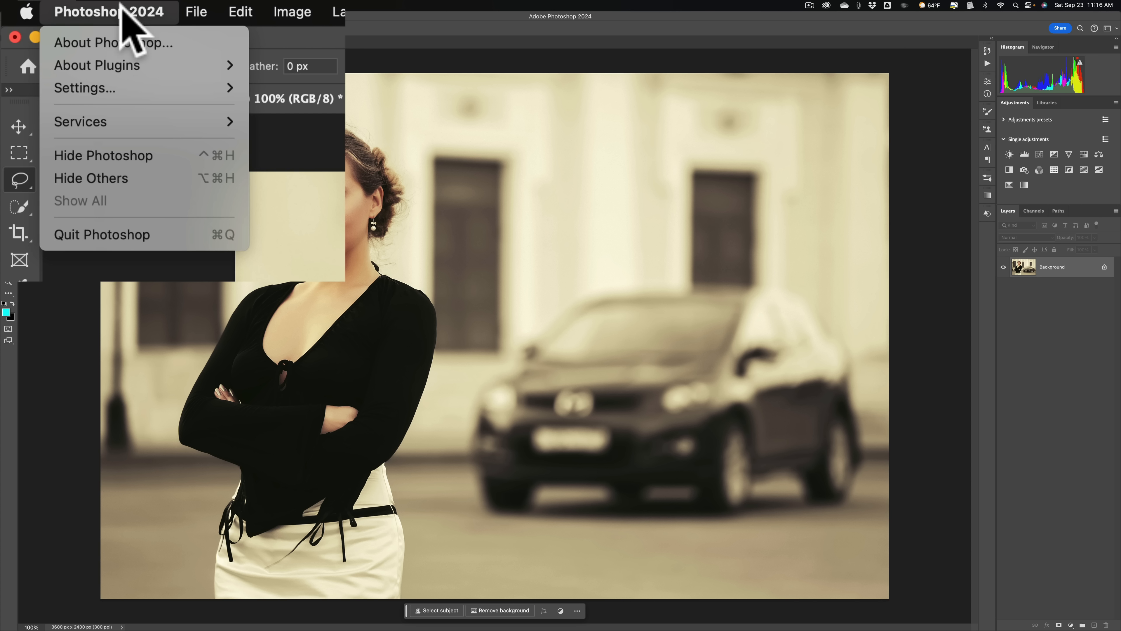
pyautogui.click(112, 42)
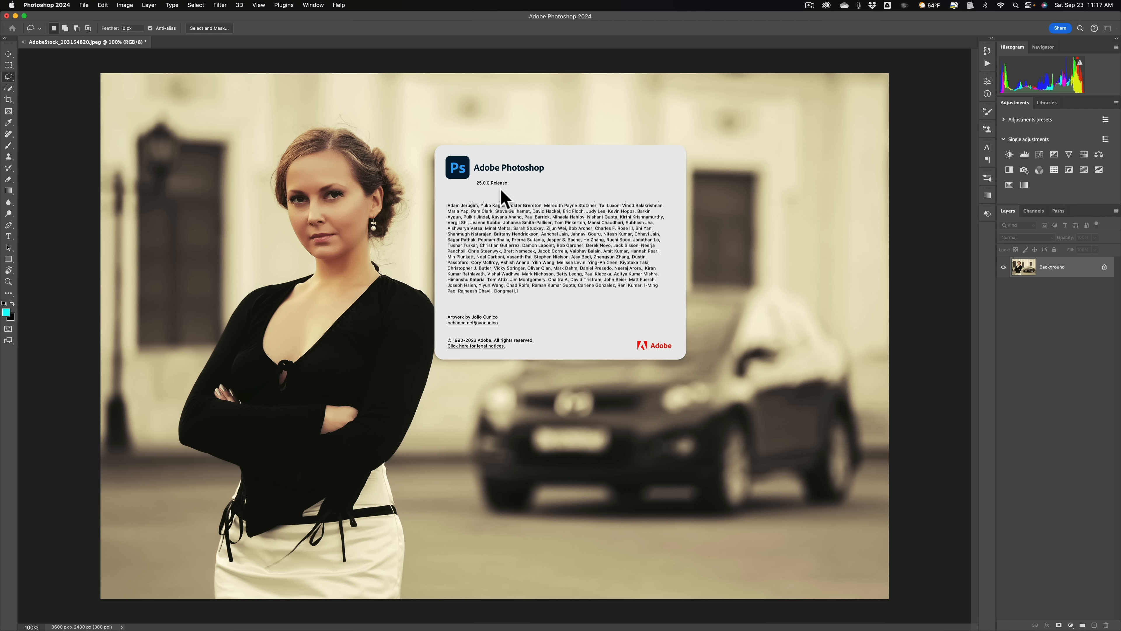
pyautogui.click(520, 180)
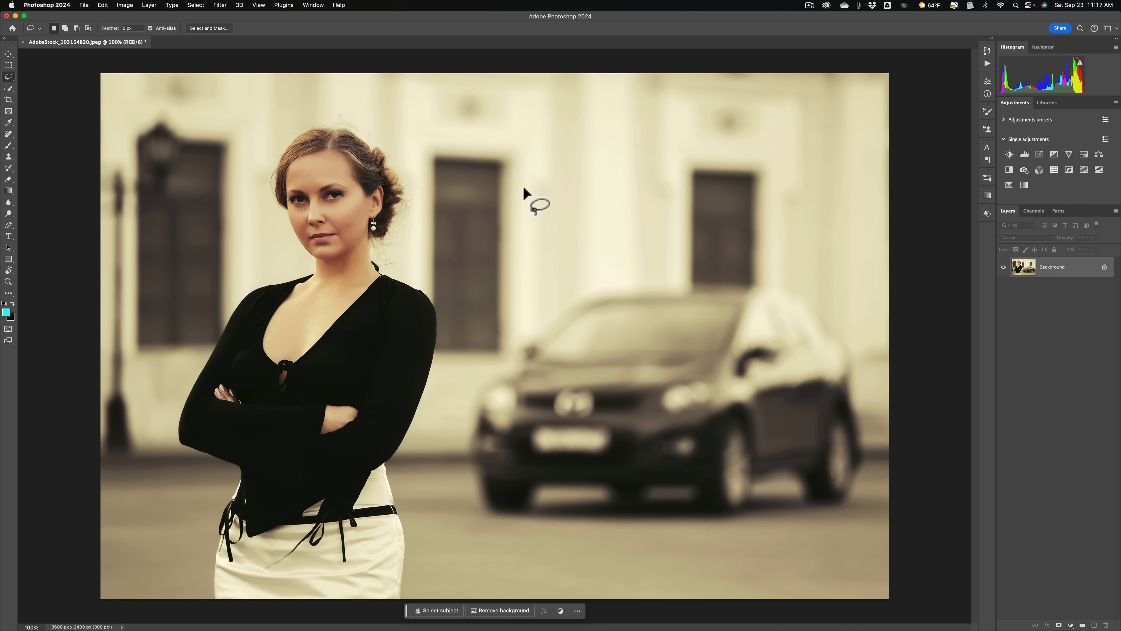
# Select the blurred car and a generous margin of its surroundings with a freehand Lasso outline.
pyautogui.moveTo(618, 261)
pyautogui.mouseDown()
pyautogui.moveTo(550, 288)
pyautogui.moveTo(484, 352)
pyautogui.moveTo(449, 420)
pyautogui.moveTo(443, 500)
pyautogui.mouseUp()
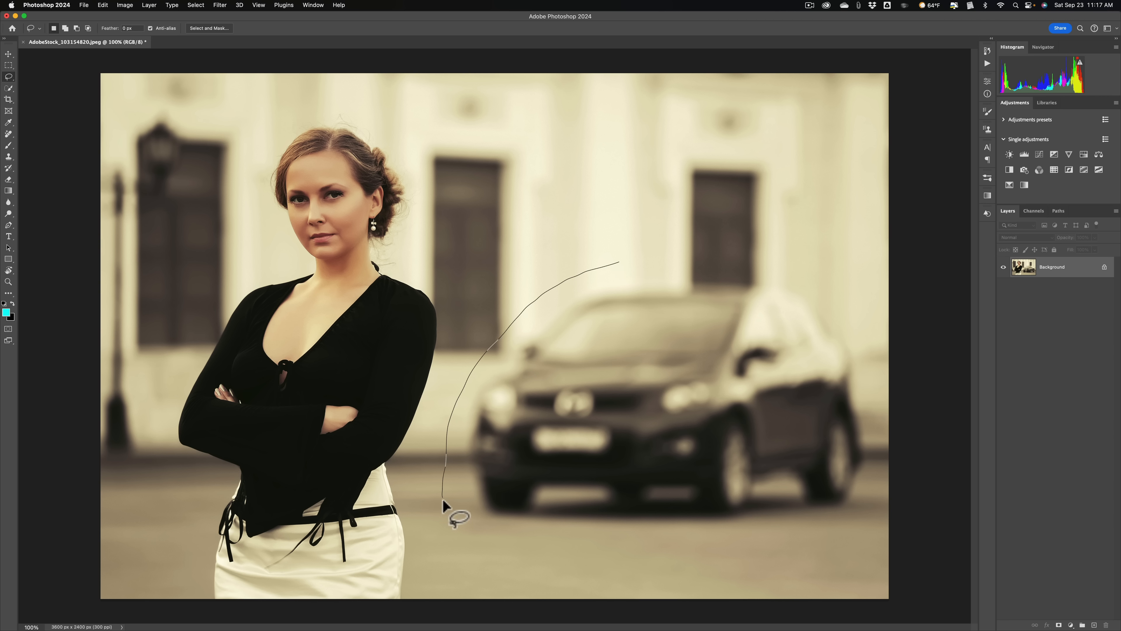
pyautogui.moveTo(485, 531)
pyautogui.mouseDown()
pyautogui.moveTo(617, 555)
pyautogui.moveTo(887, 540)
pyautogui.moveTo(879, 322)
pyautogui.moveTo(860, 295)
pyautogui.moveTo(713, 251)
pyautogui.mouseUp()
pyautogui.moveTo(618, 259); pyautogui.dragTo(619, 260)
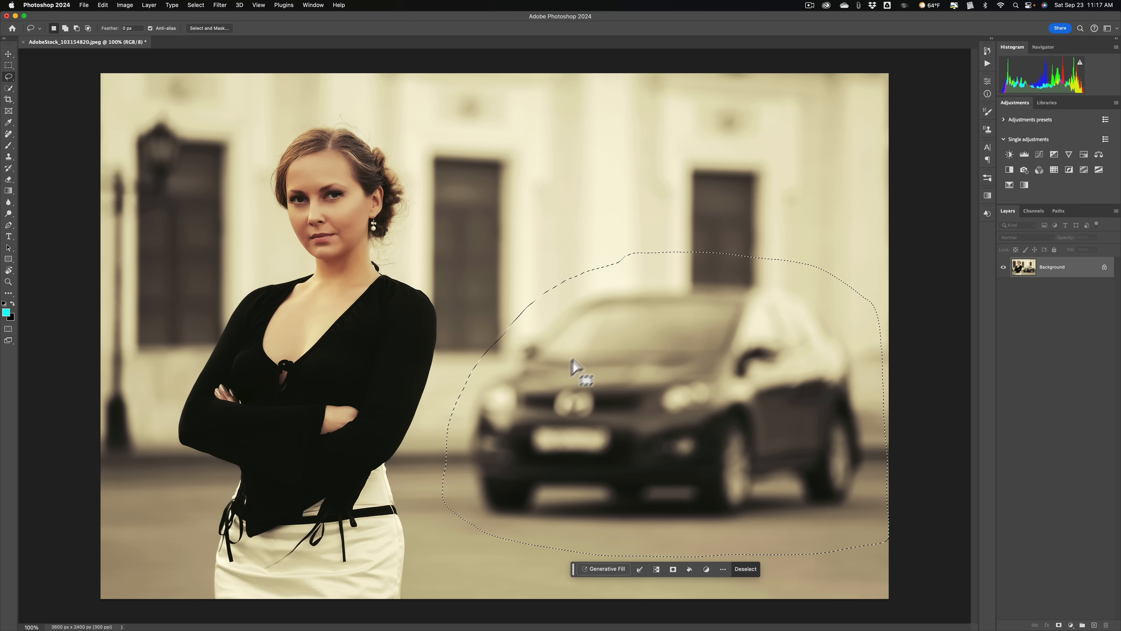
# Remove the selected car with Generative Fill using an empty prompt, moving the contextual task bar above the selection.
pyautogui.moveTo(572, 572); pyautogui.dragTo(537, 183)
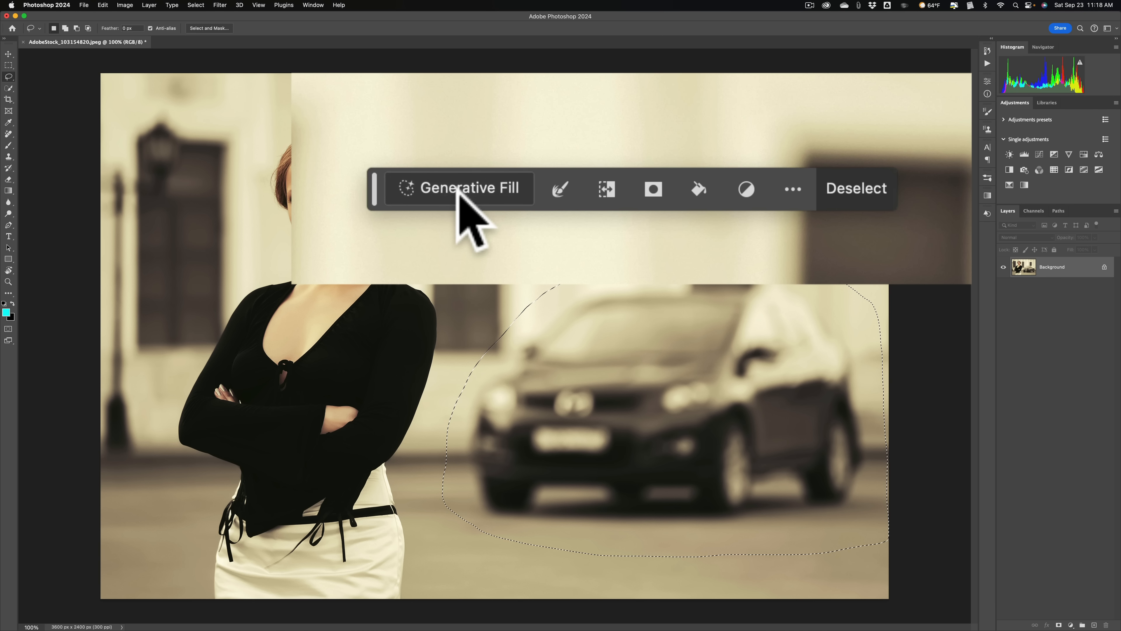
pyautogui.click(568, 185)
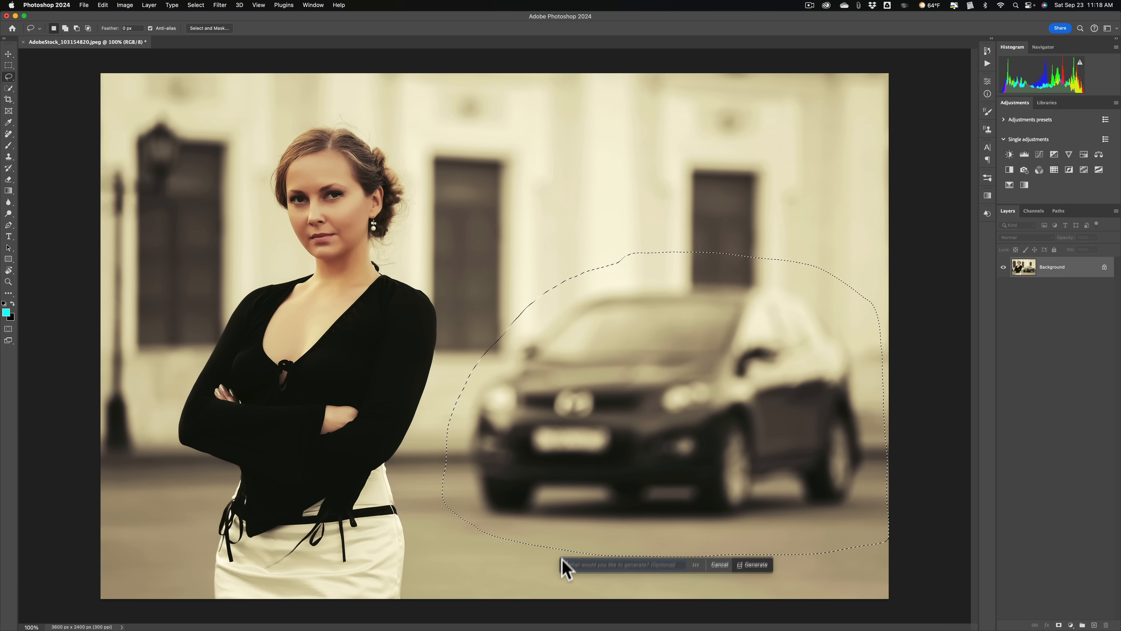
pyautogui.moveTo(573, 242); pyautogui.dragTo(529, 166)
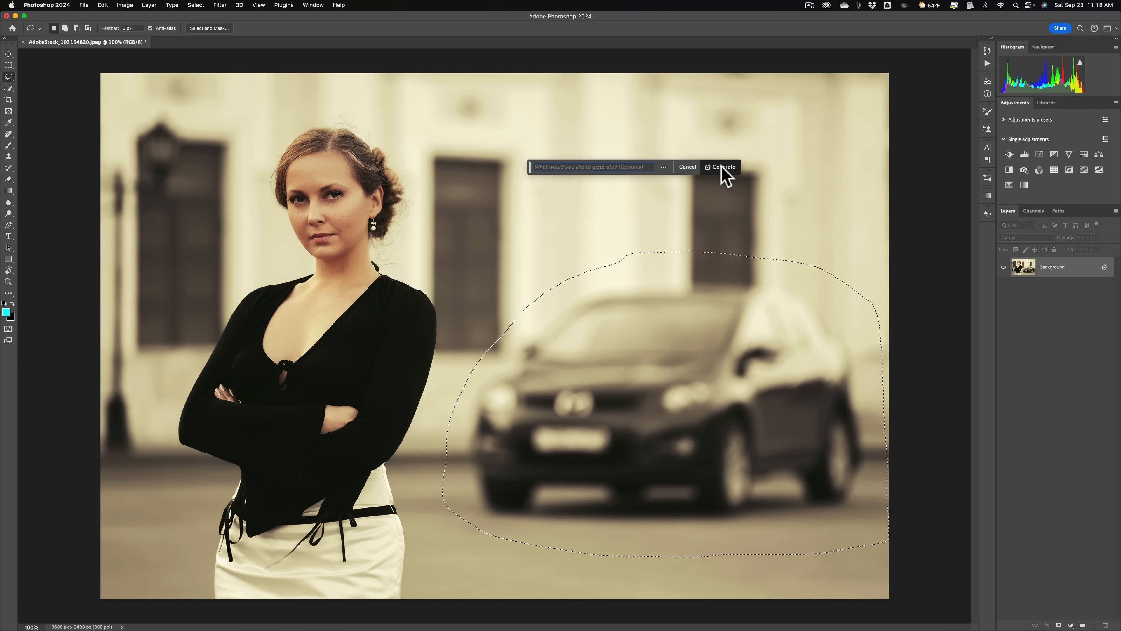
pyautogui.click(724, 170)
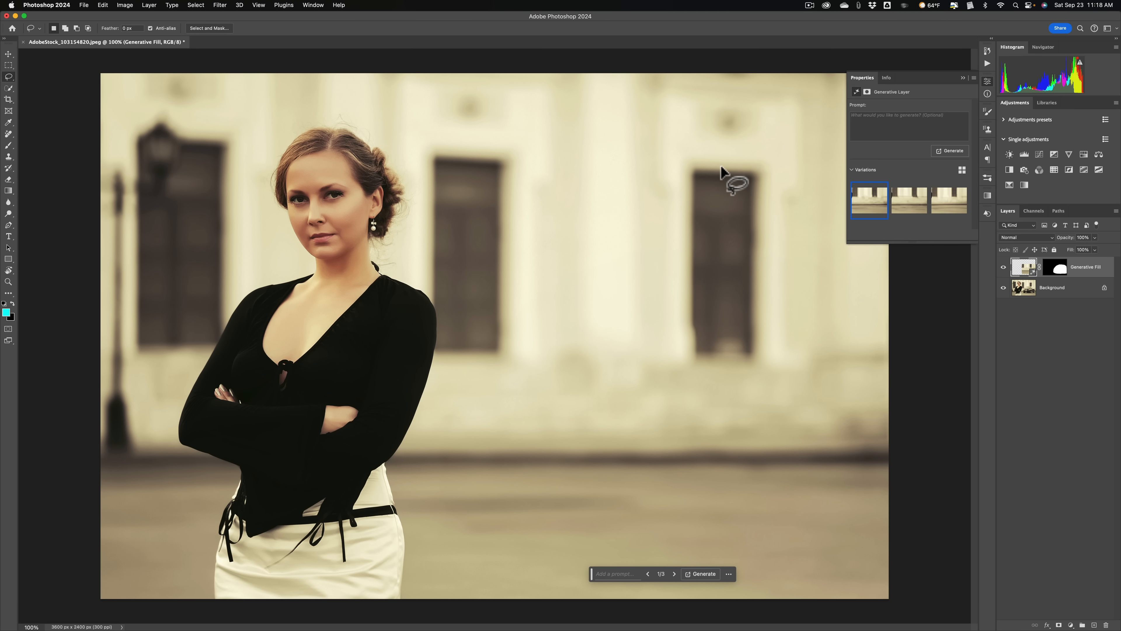
# Compare the three Generative Fill variations of the area where the car stood, ending on the third one.
pyautogui.click(907, 210)
pyautogui.click(945, 208)
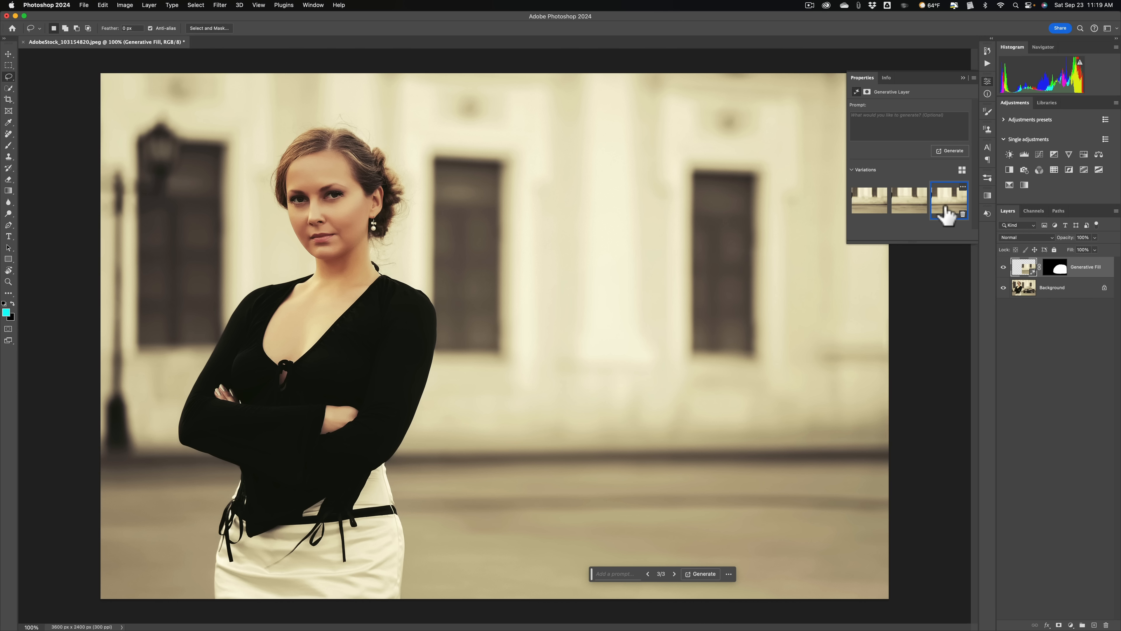
pyautogui.click(878, 209)
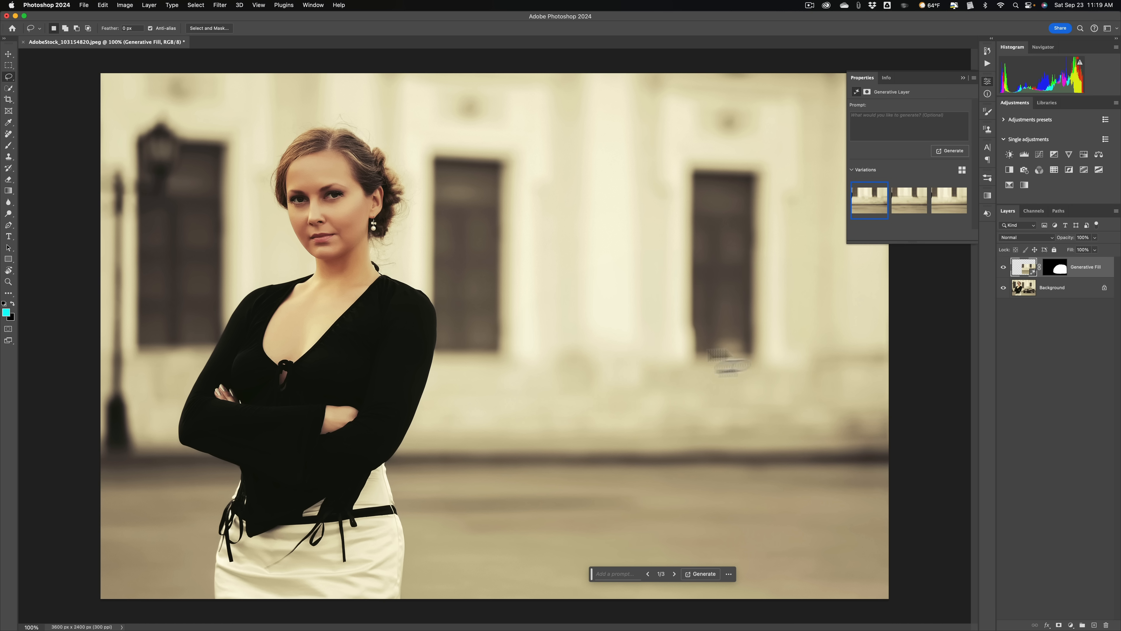
pyautogui.click(909, 208)
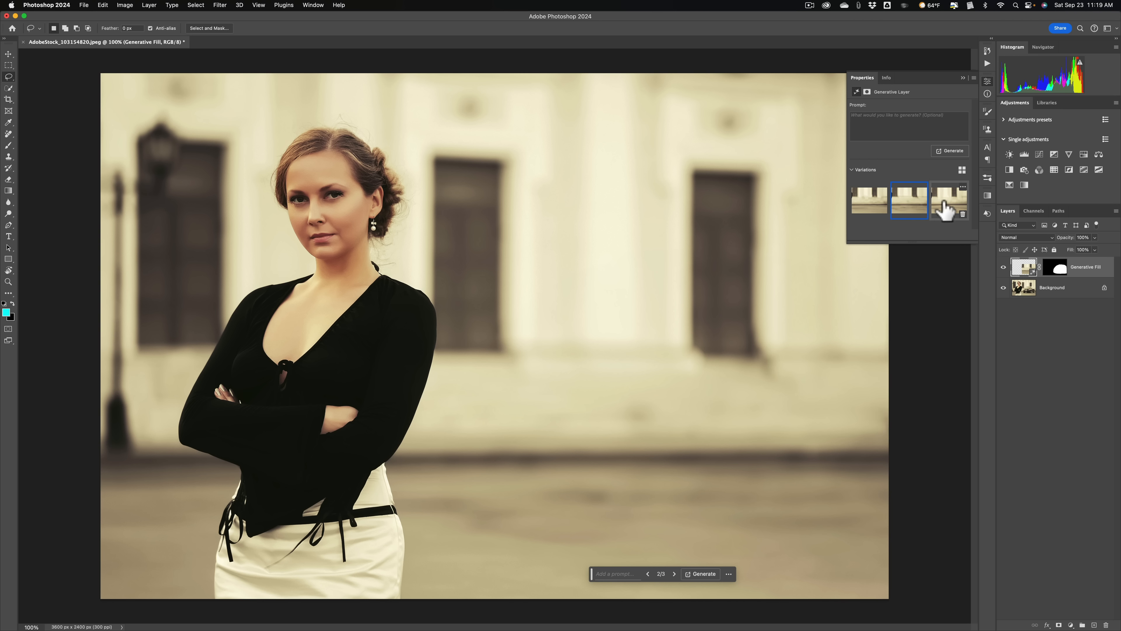
pyautogui.click(944, 210)
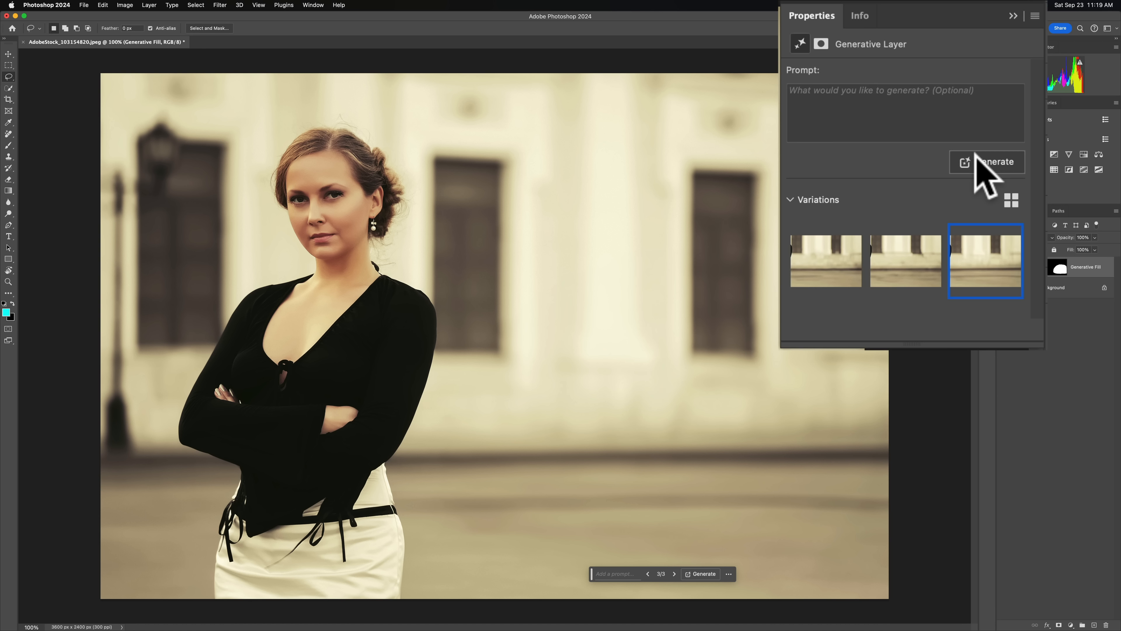
# Generate another set of variations with an empty prompt, apply the third one, and collapse the generative layer's properties.
pyautogui.click(975, 154)
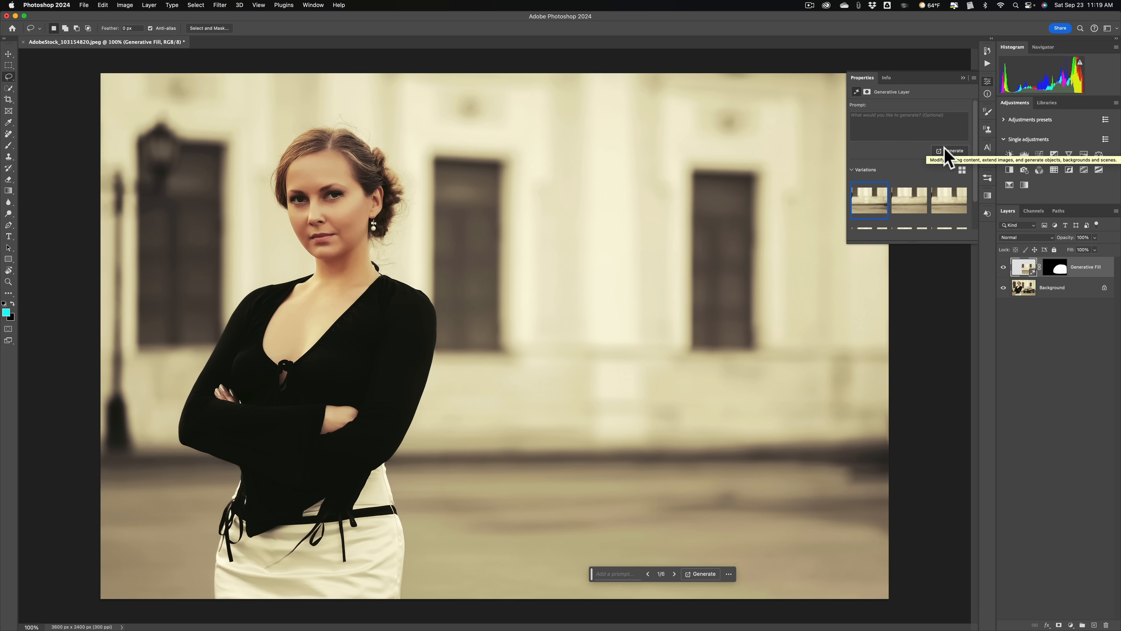
pyautogui.click(905, 202)
pyautogui.click(950, 204)
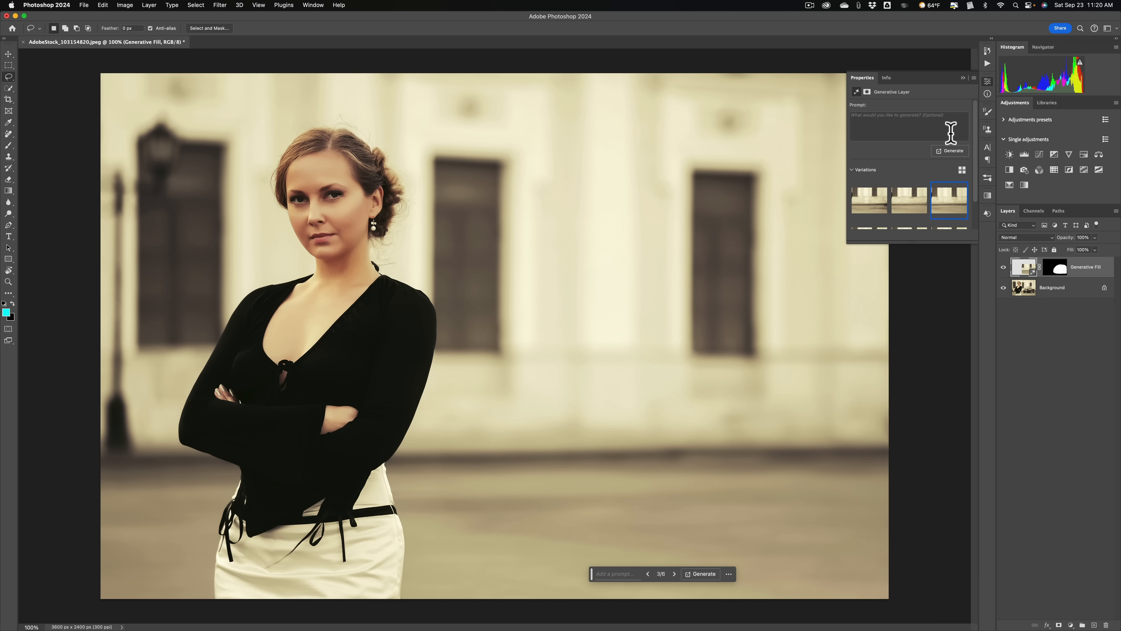
pyautogui.click(963, 74)
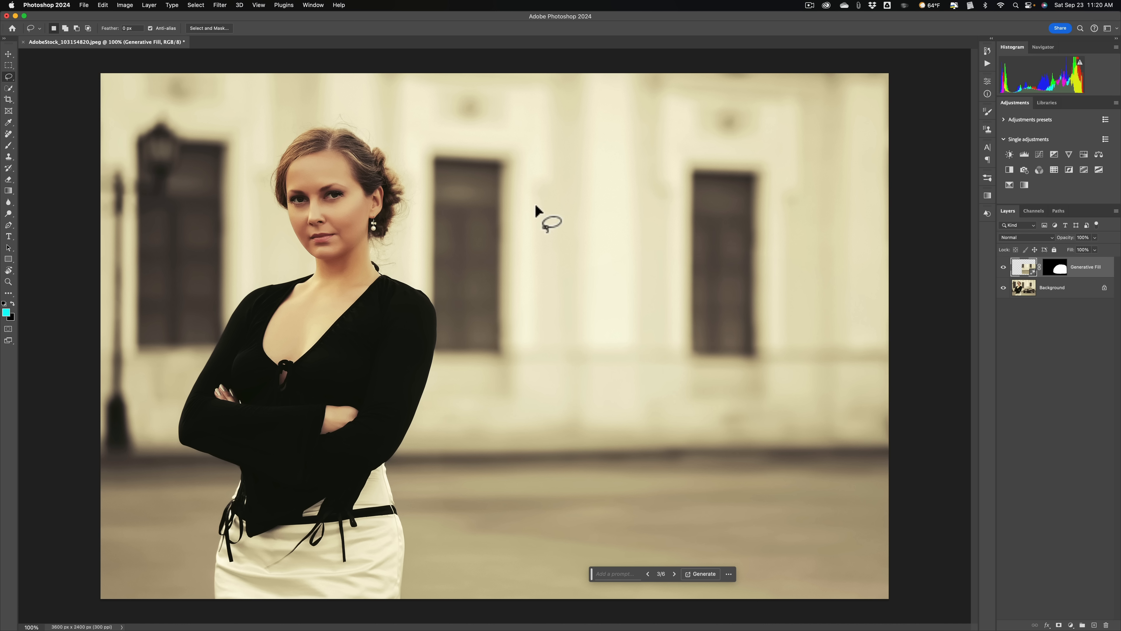
# Clear the crop ratio and extend the crop frame beyond all four sides of the photo to about 4069 × 2735 px.
pyautogui.press('super')
pyautogui.press('super+minus')
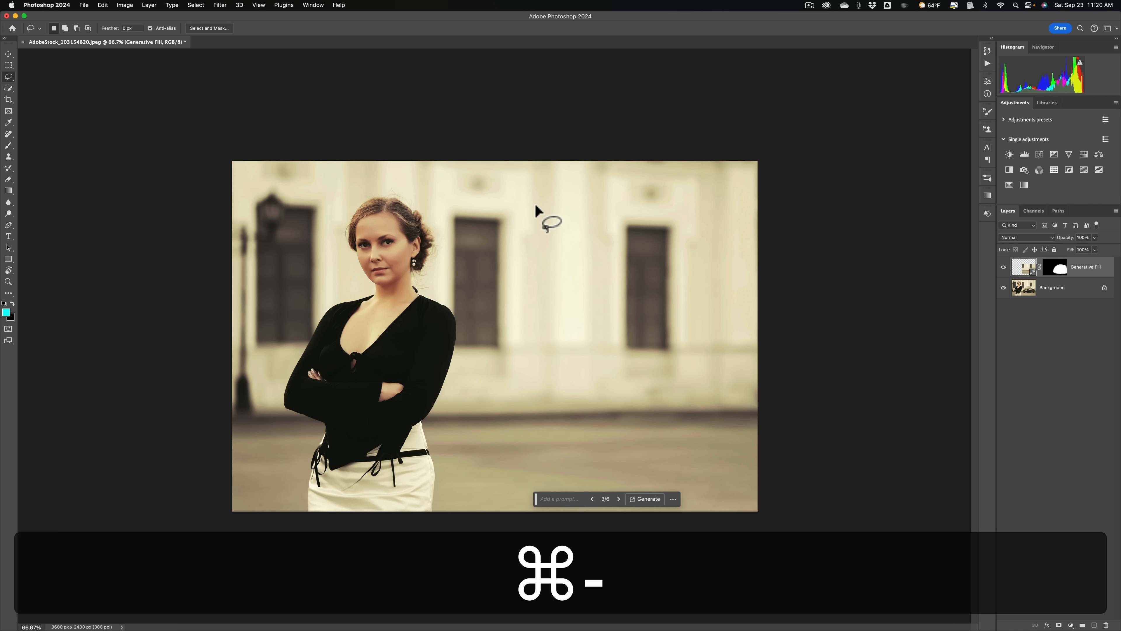
pyautogui.click(8, 99)
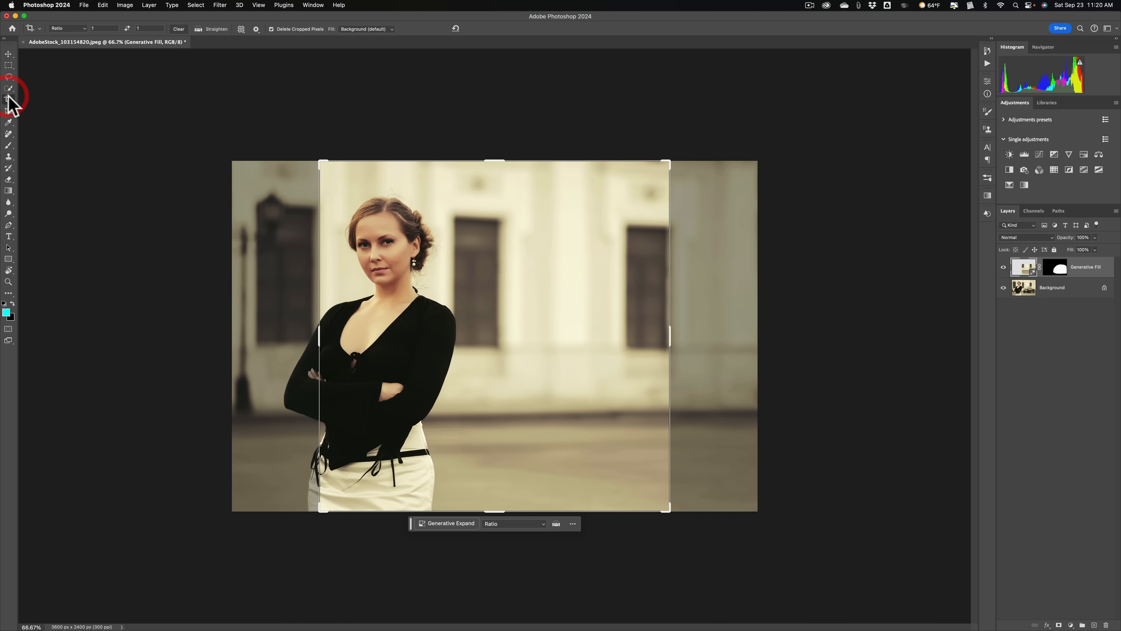
pyautogui.click(179, 29)
pyautogui.moveTo(320, 336); pyautogui.dragTo(256, 333)
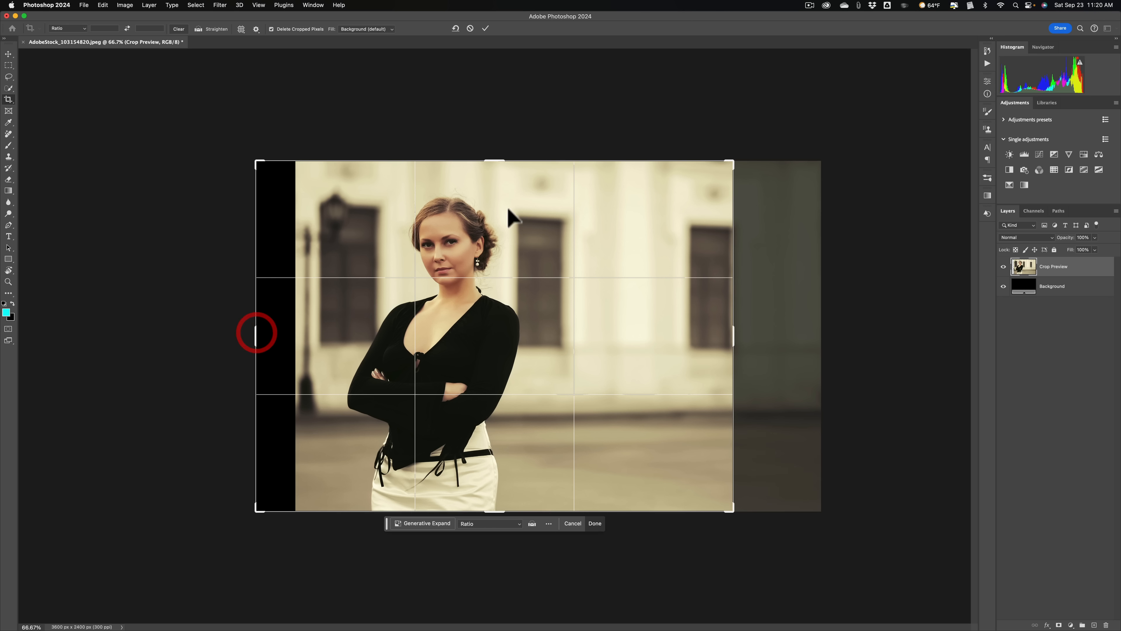
pyautogui.moveTo(494, 160); pyautogui.dragTo(499, 143)
pyautogui.moveTo(733, 337); pyautogui.dragTo(791, 338)
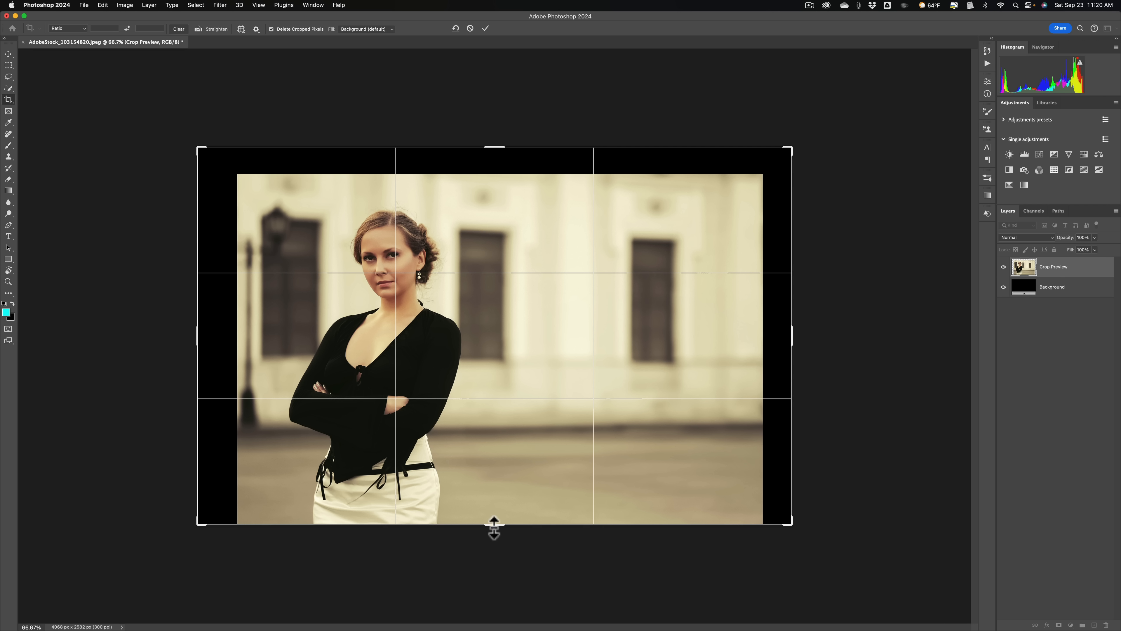
pyautogui.moveTo(494, 527); pyautogui.dragTo(495, 534)
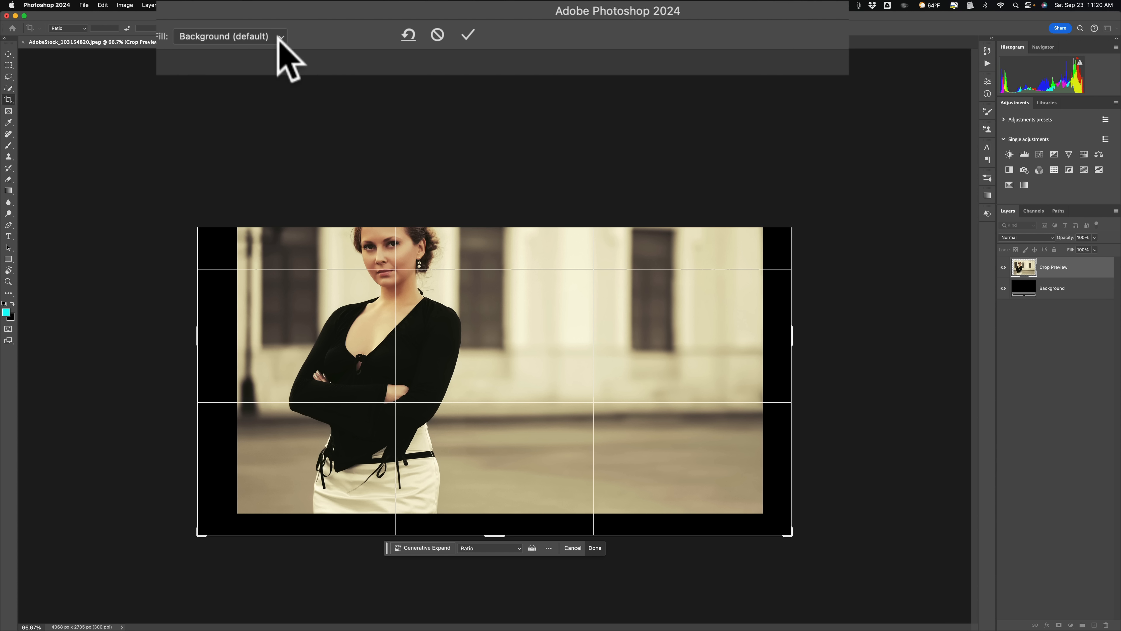
# Fill the enlarged crop area using Generative Expand with an empty prompt, moving the contextual task bar above the photo.
pyautogui.click(277, 36)
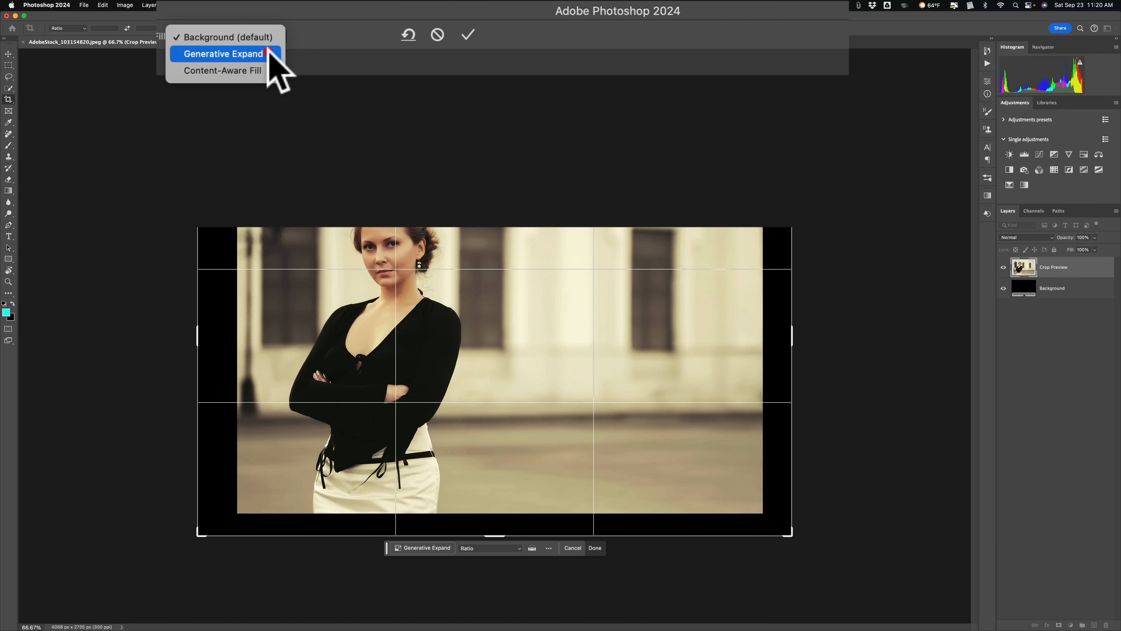
pyautogui.click(268, 50)
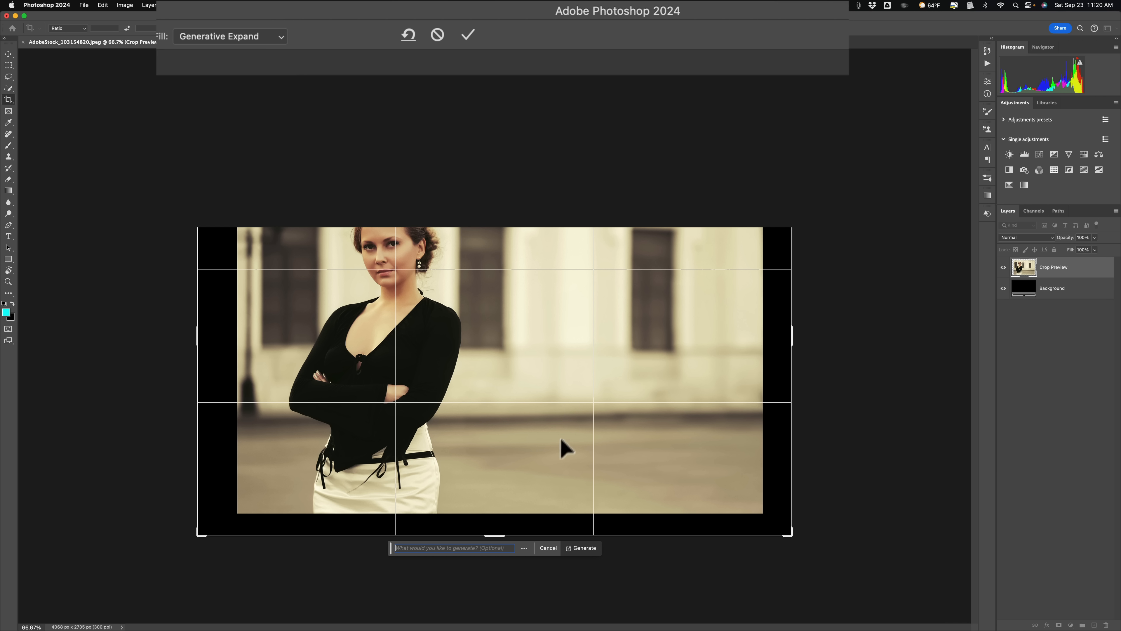
pyautogui.moveTo(390, 546); pyautogui.dragTo(345, 176)
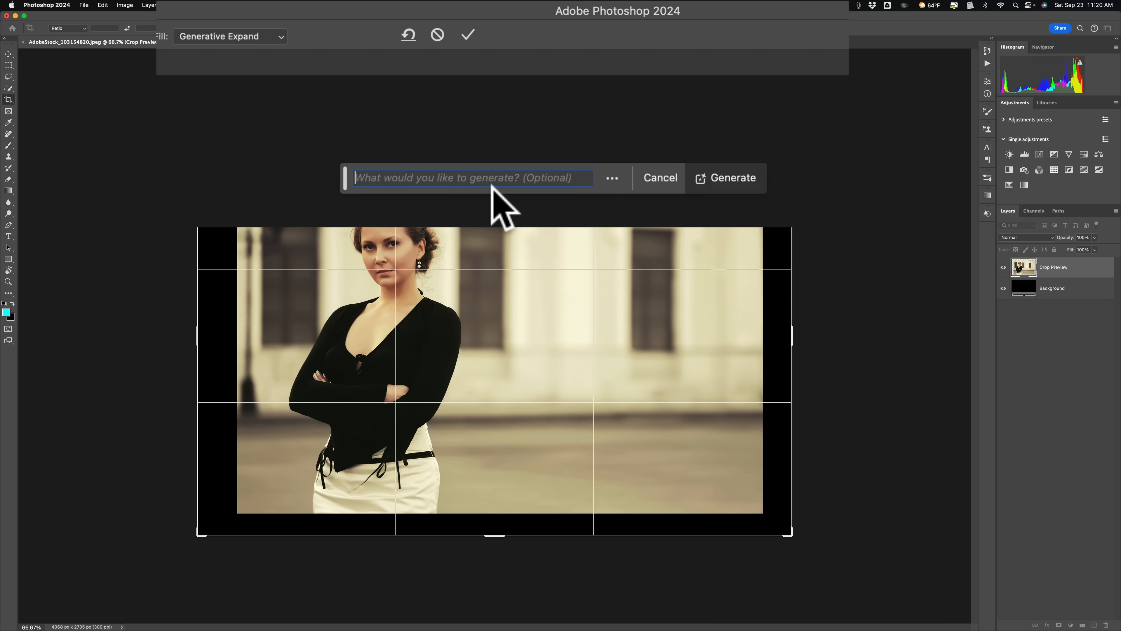
pyautogui.click(713, 178)
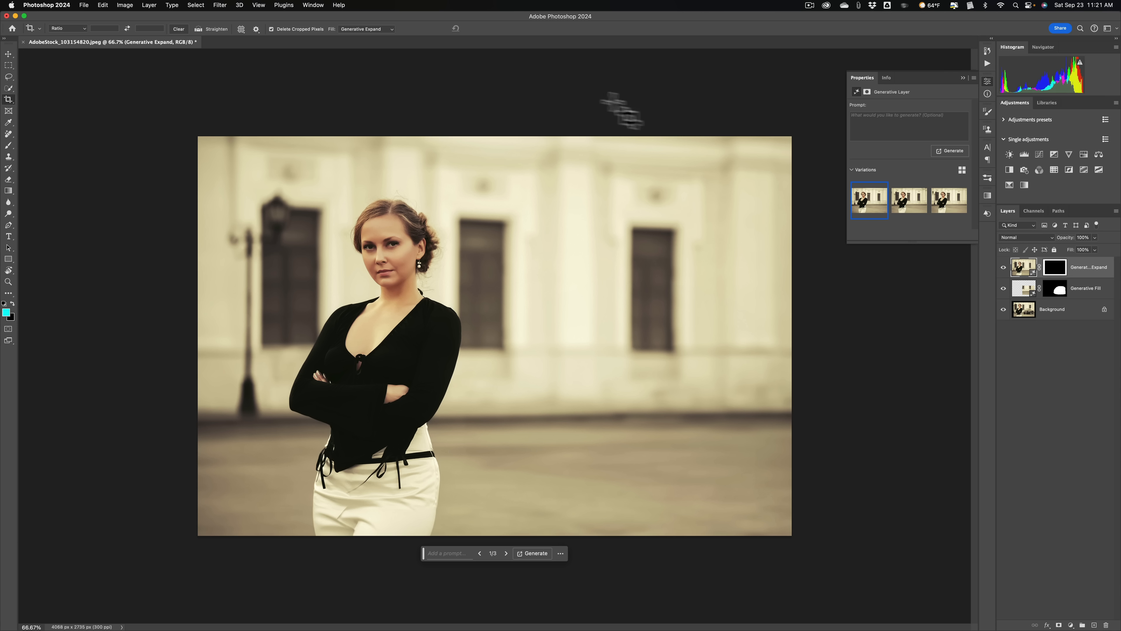
# Compare the three Generative Expand variations of the extended photo repeatedly, ending on the third one.
pyautogui.click(908, 201)
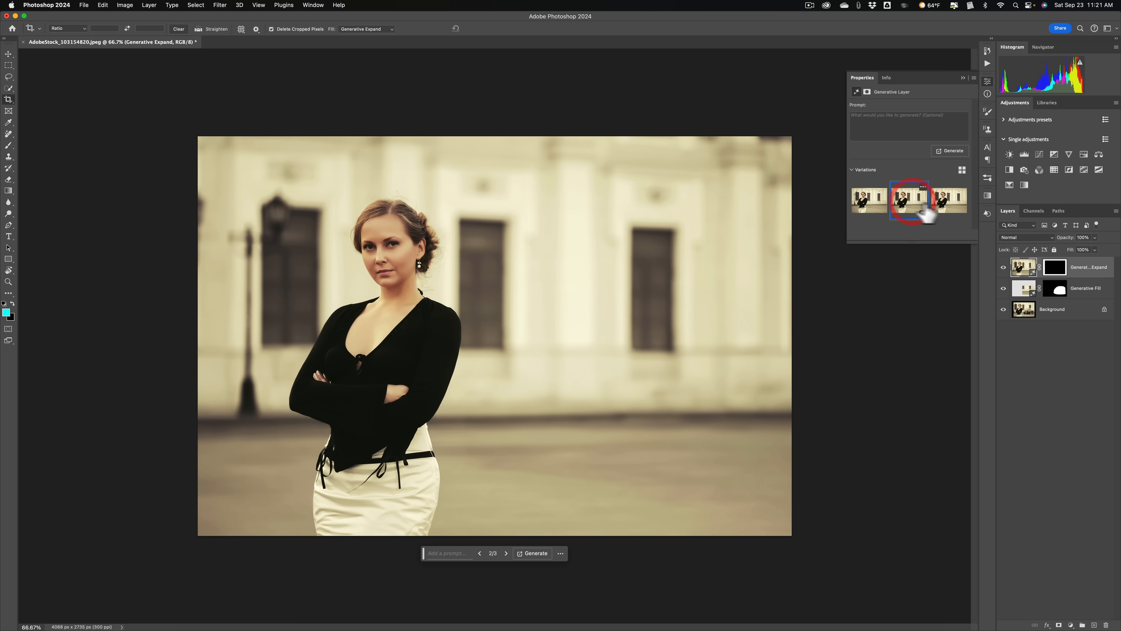
pyautogui.click(949, 204)
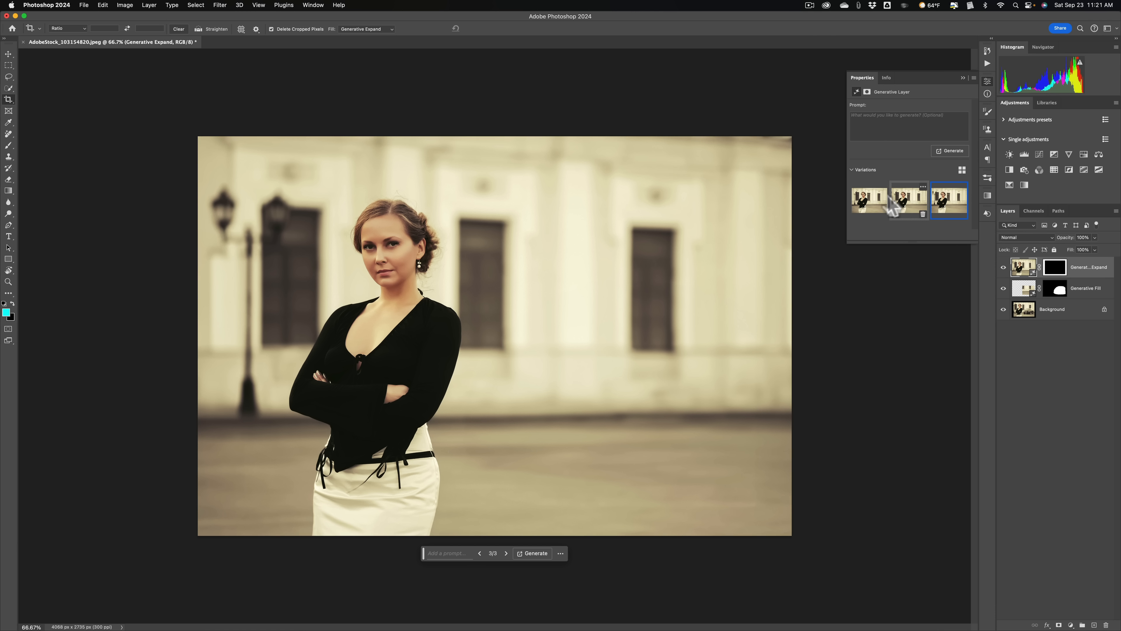
pyautogui.click(869, 200)
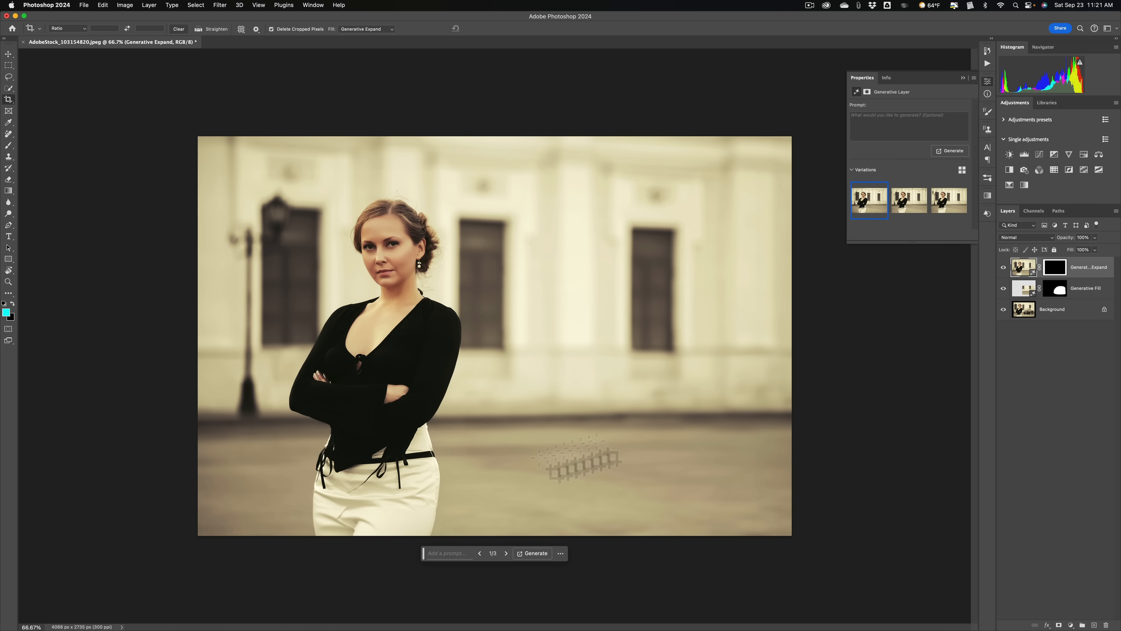
pyautogui.click(906, 208)
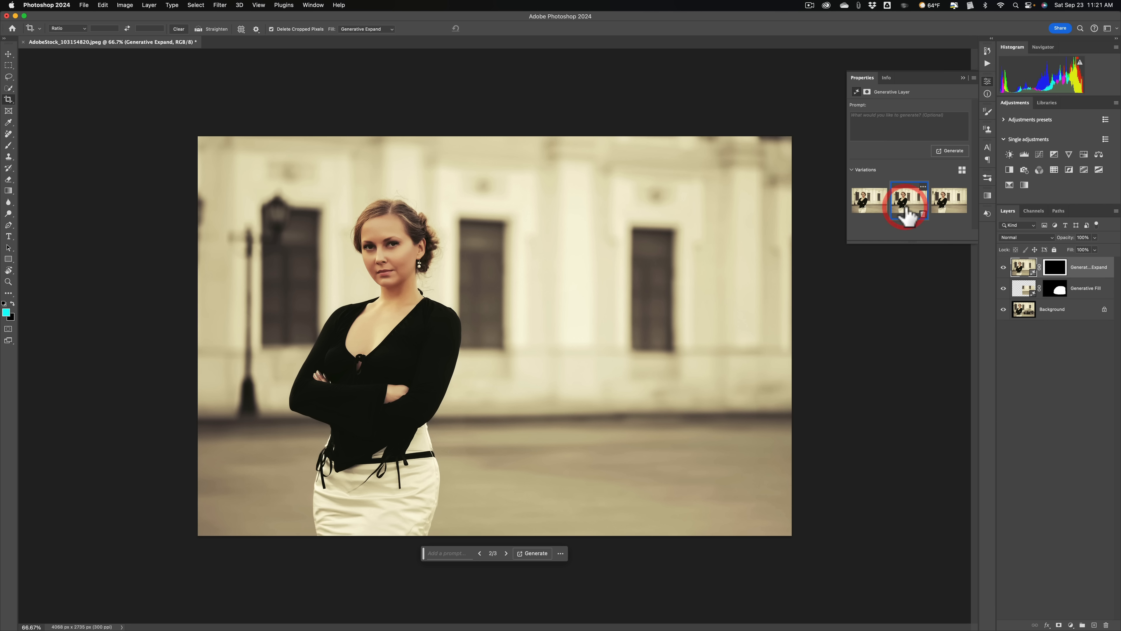
pyautogui.click(942, 213)
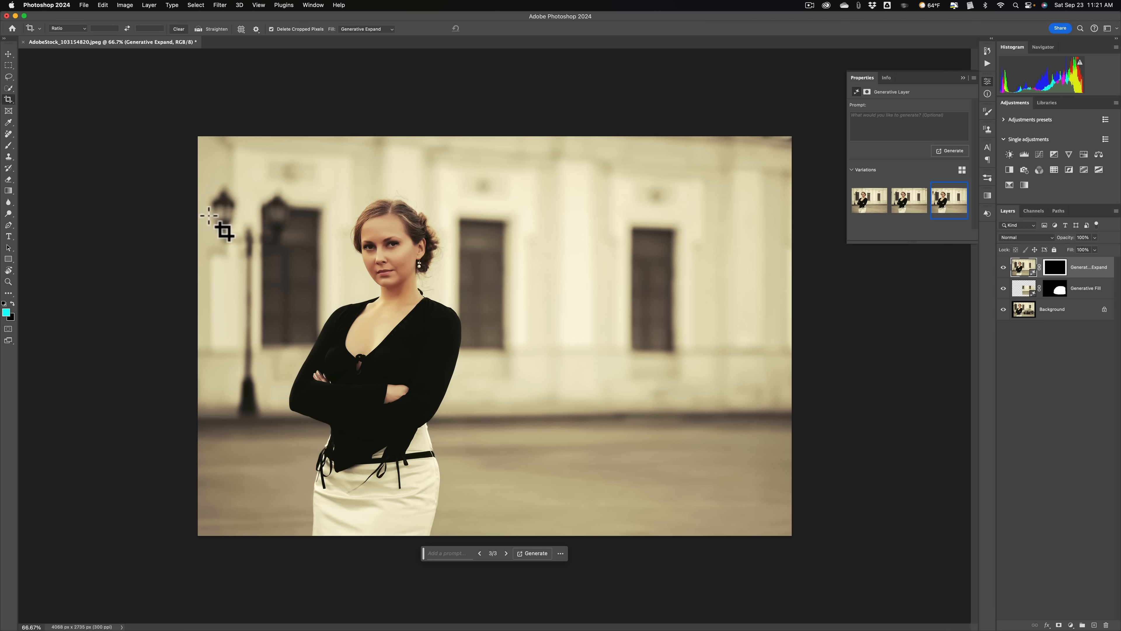
pyautogui.click(869, 201)
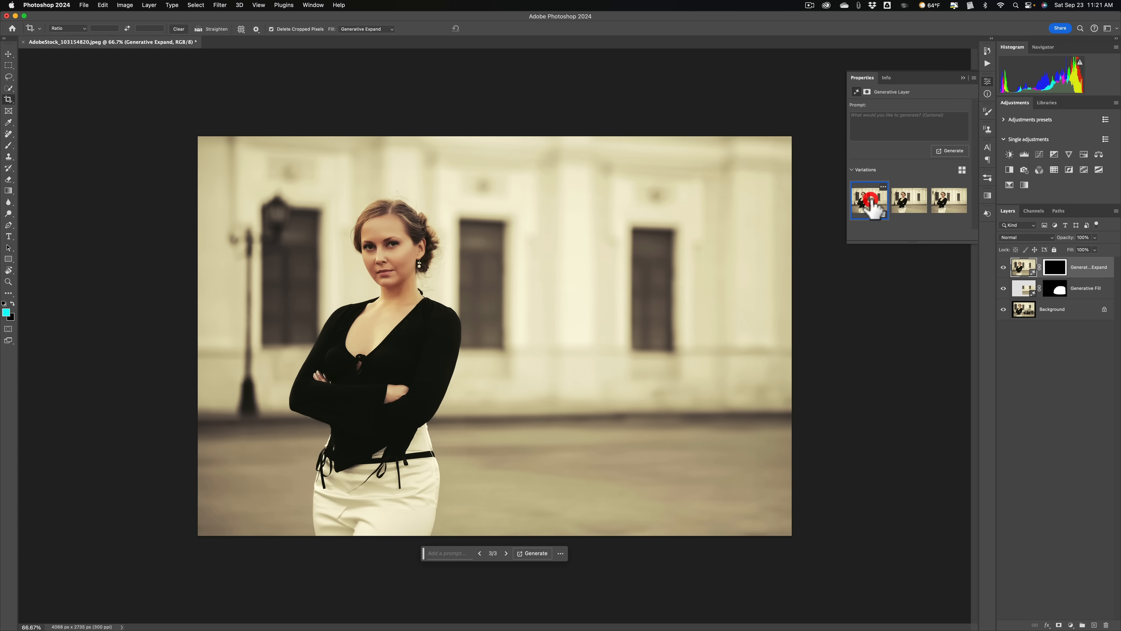
pyautogui.click(908, 203)
pyautogui.click(947, 201)
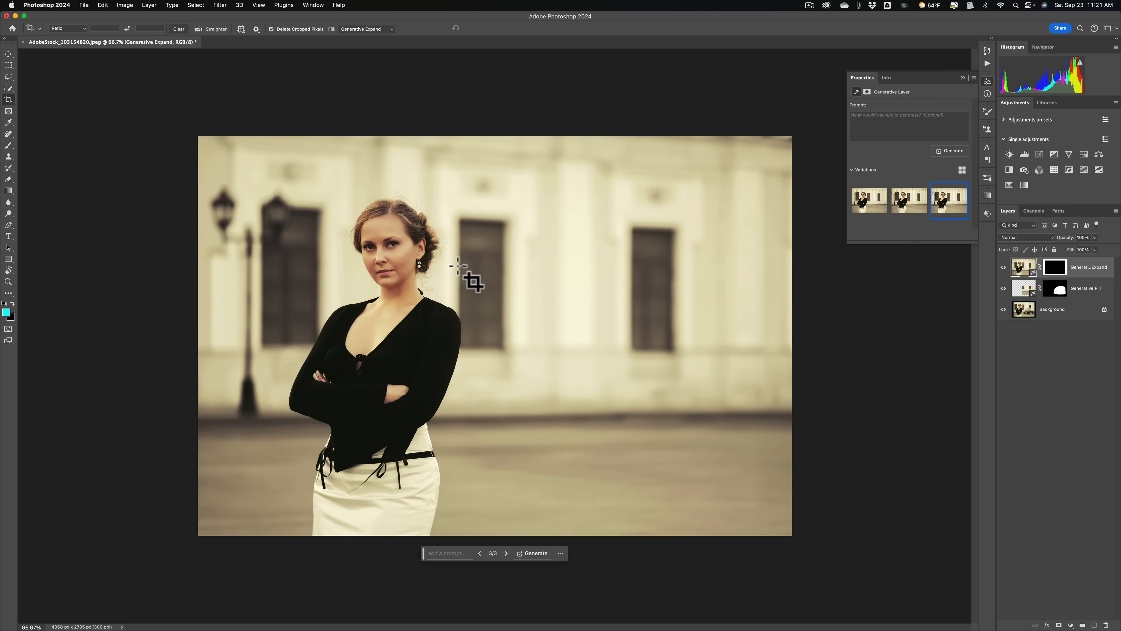
# Put the Photoshop window away and view the Preview screenshot of Creative Cloud individual plans and their monthly generative credits in full screen.
pyautogui.click(14, 16)
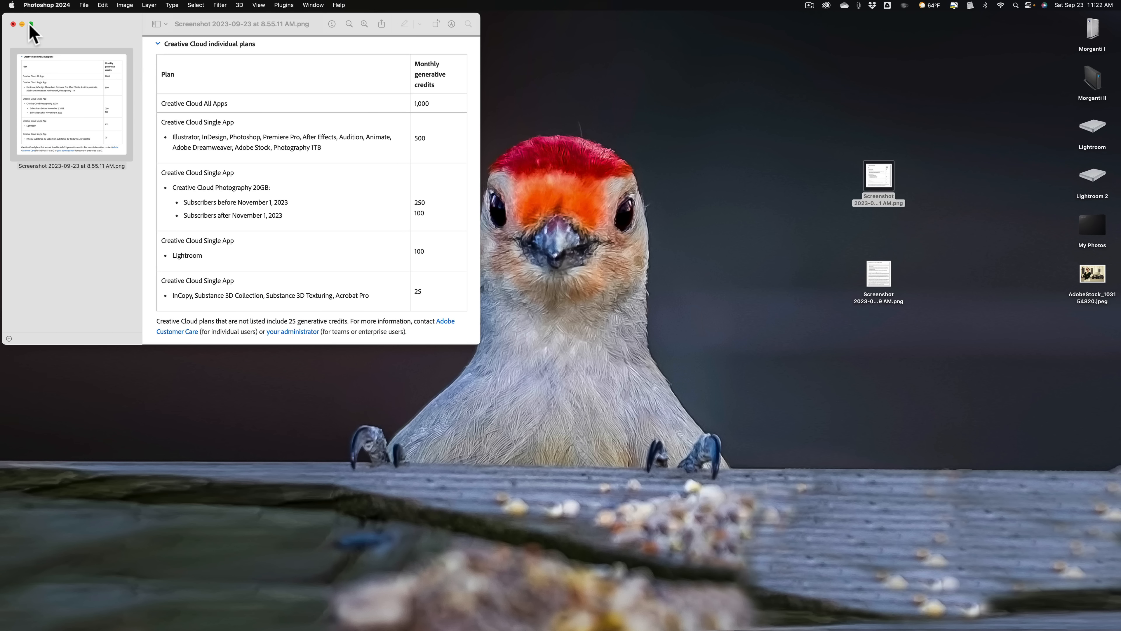
pyautogui.click(31, 24)
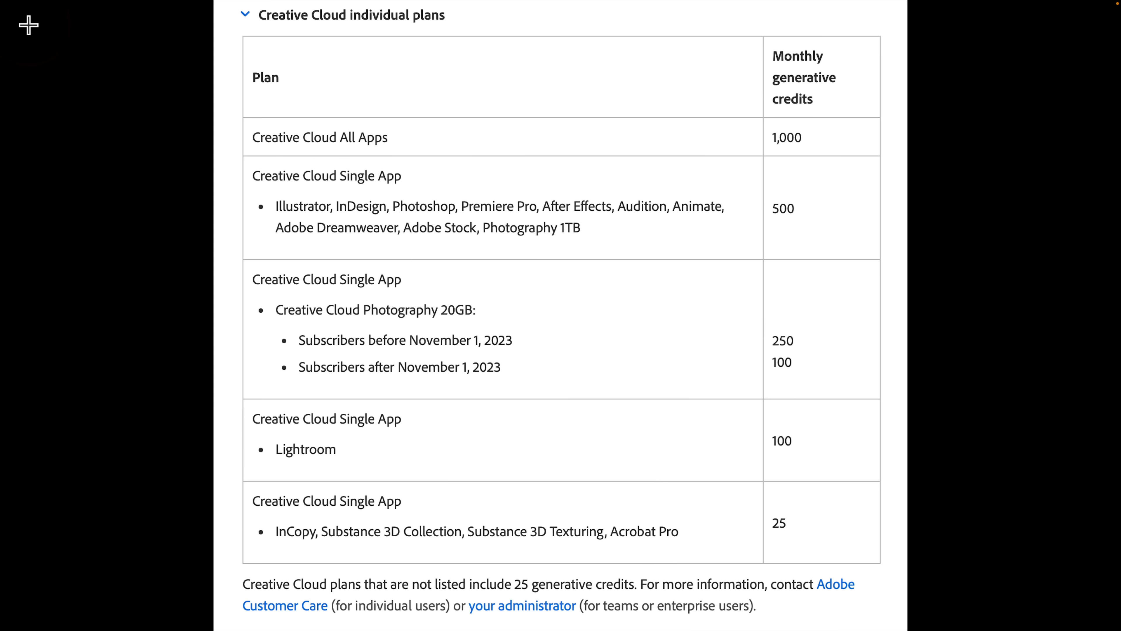